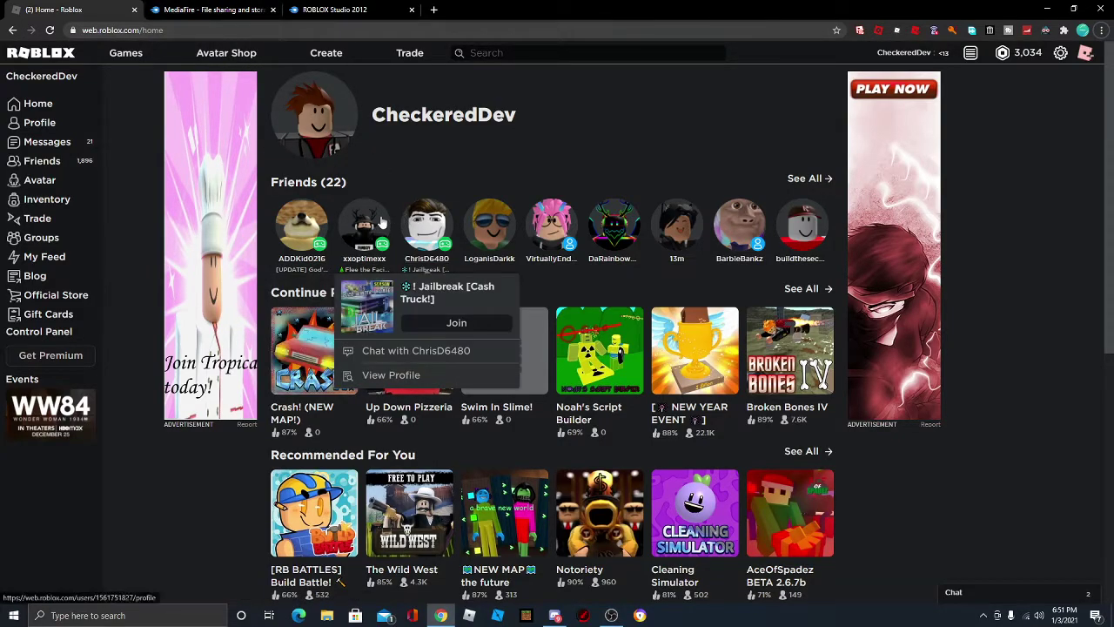
Start the ROBLOX Studio 2012.zip download from MediaFire, closing the extra tab and ad popup
click(326, 10)
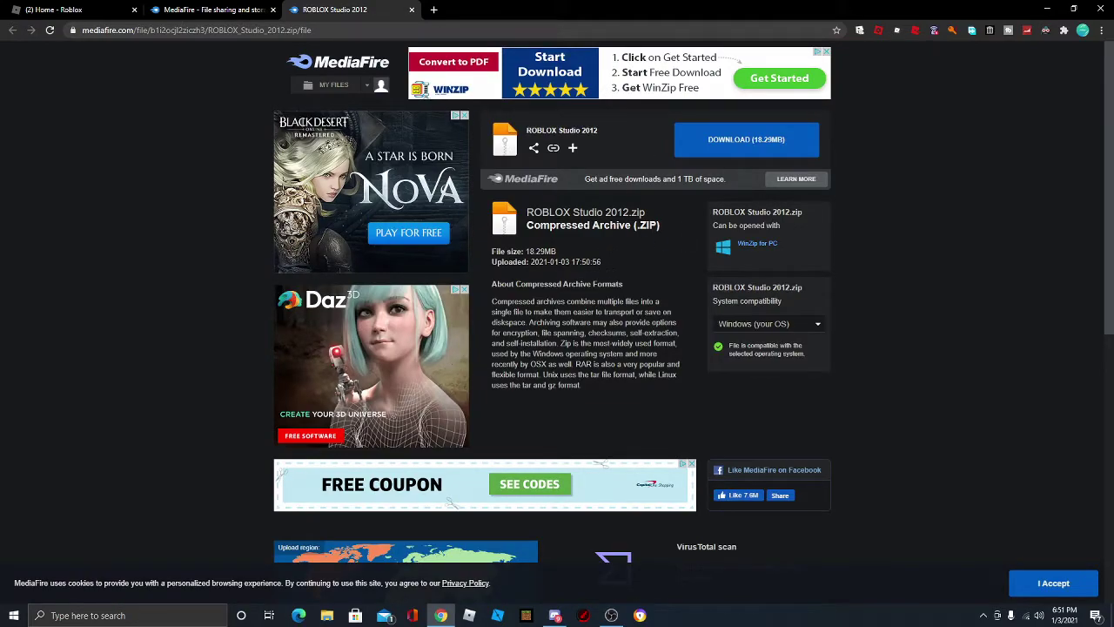
click(193, 8)
click(273, 9)
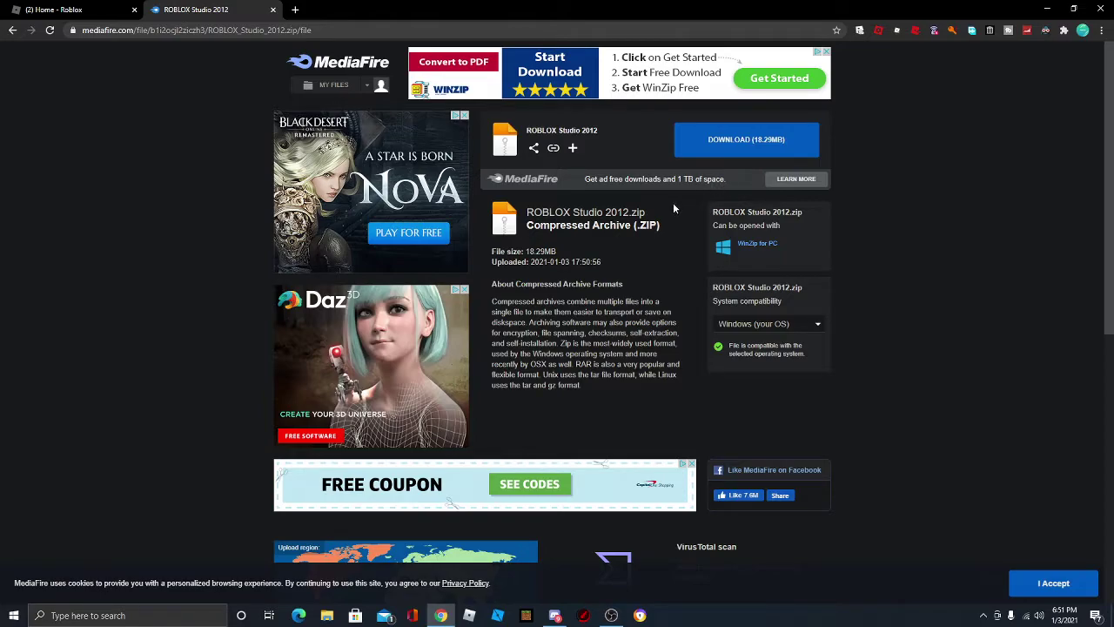
click(746, 145)
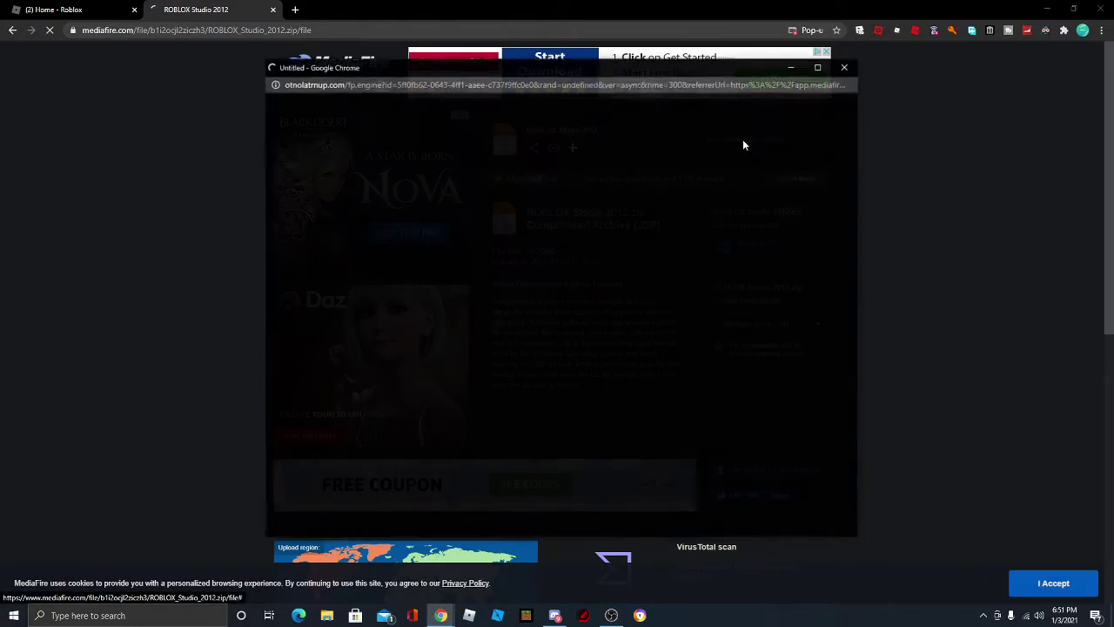
click(841, 69)
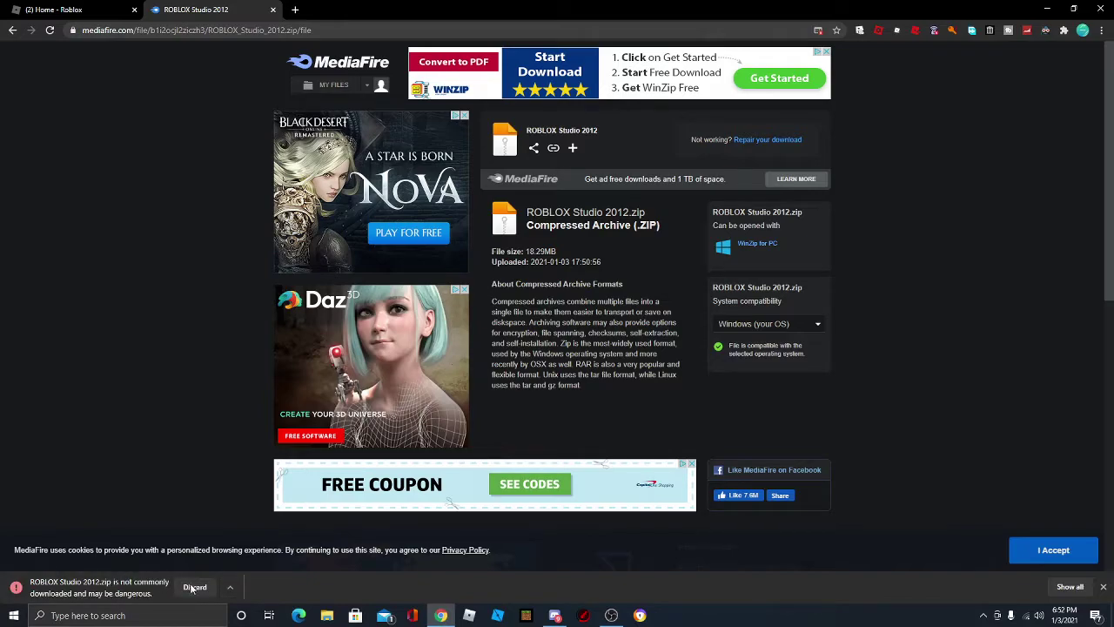
Keep the zip despite the browser's dangerous-file warning and bring up File Explorer
click(230, 587)
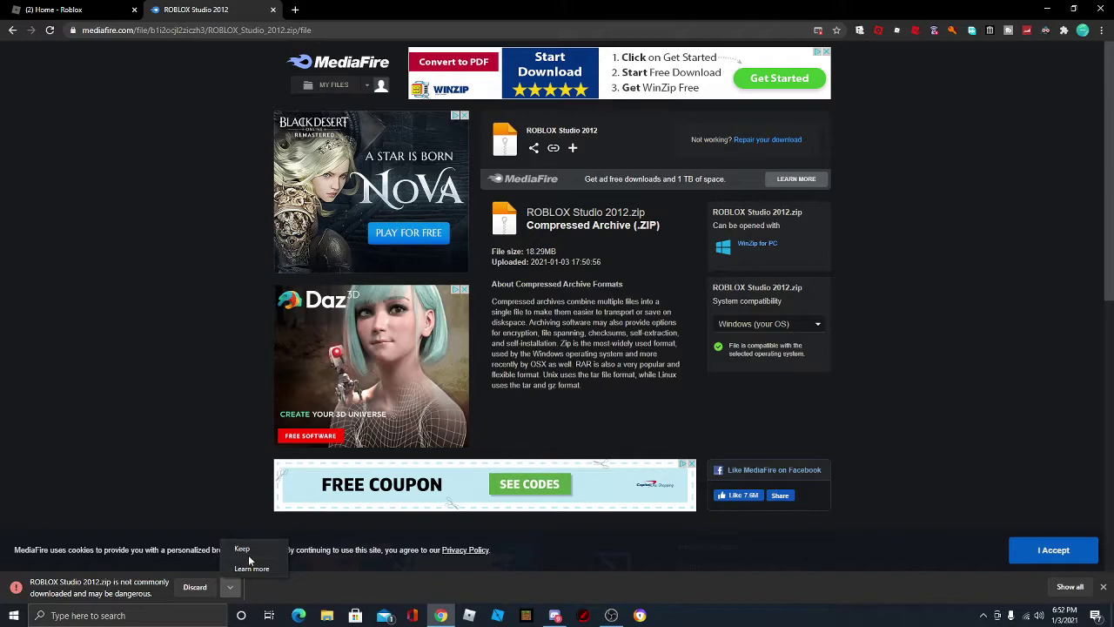
click(231, 589)
click(231, 588)
click(242, 548)
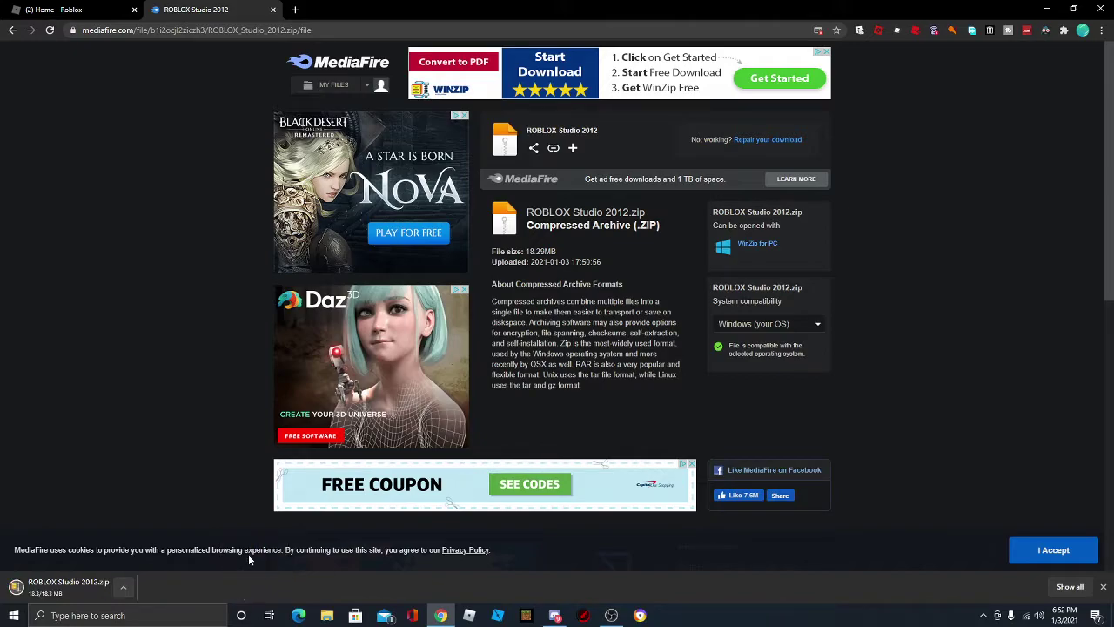
click(326, 615)
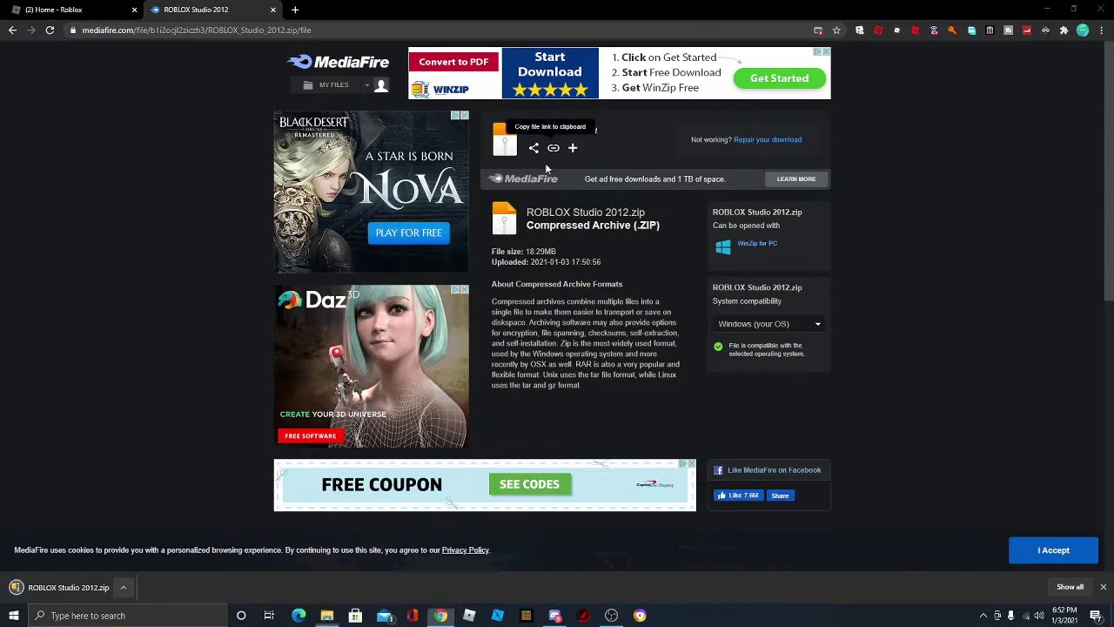
Unzip ROBLOX Studio 2012.zip in Downloads into a ROBLOX Studio 2012 folder with the WinZip trial
click(448, 298)
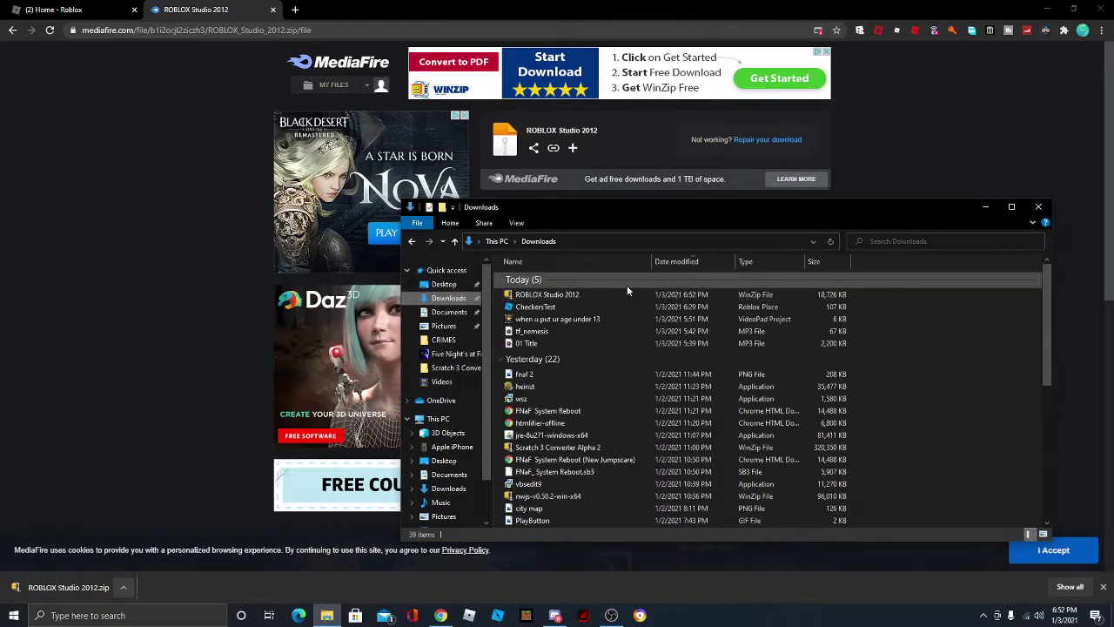
click(539, 294)
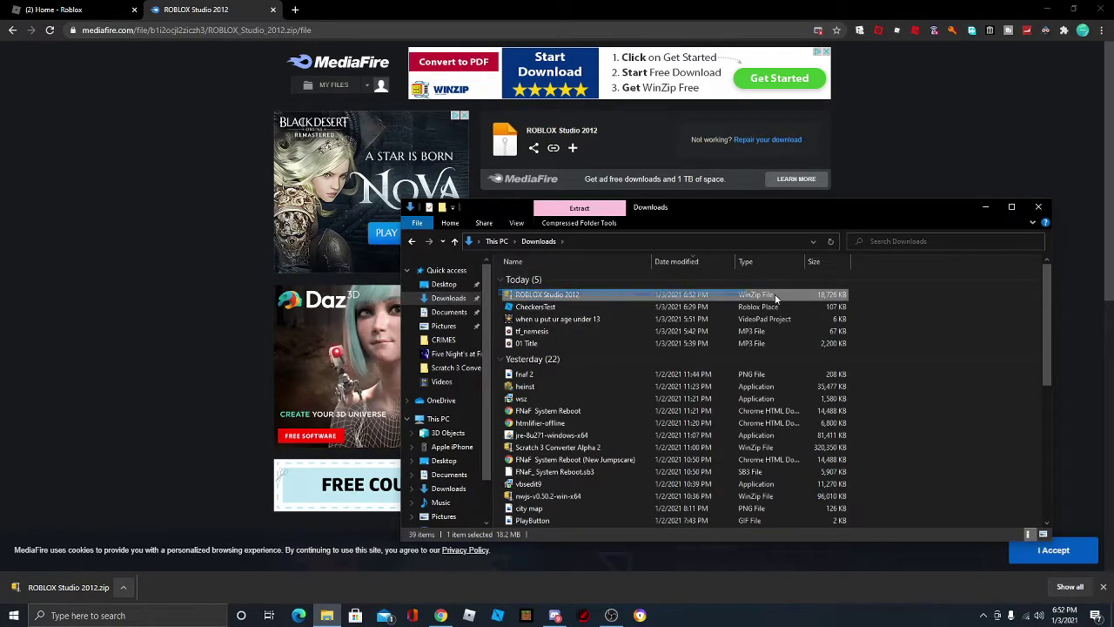
click(859, 295)
right_click(547, 296)
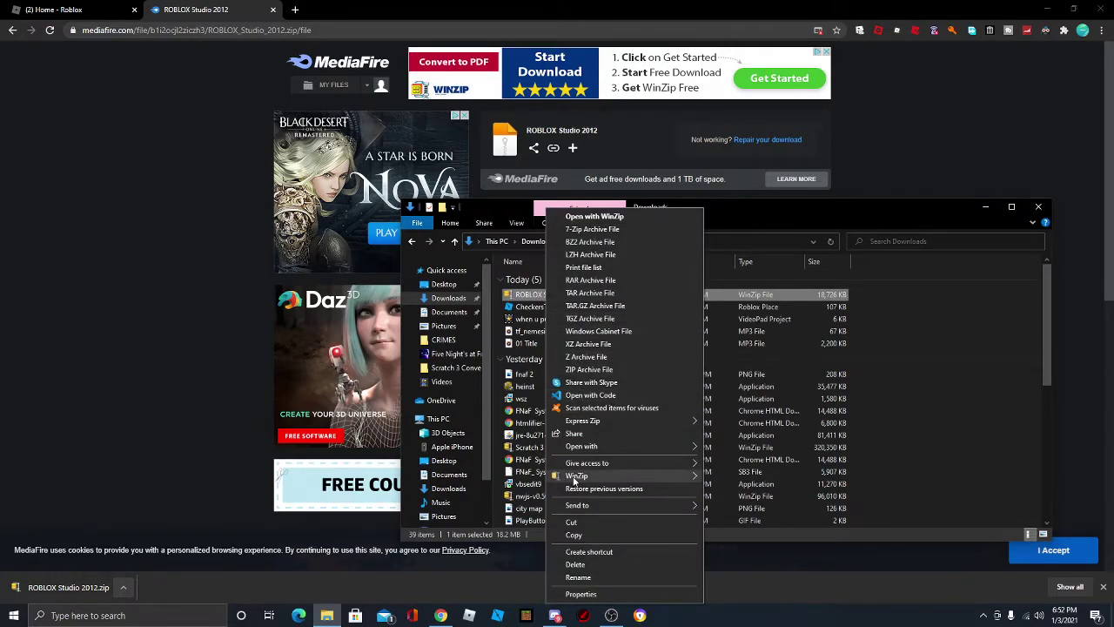
mouse_move(591, 481)
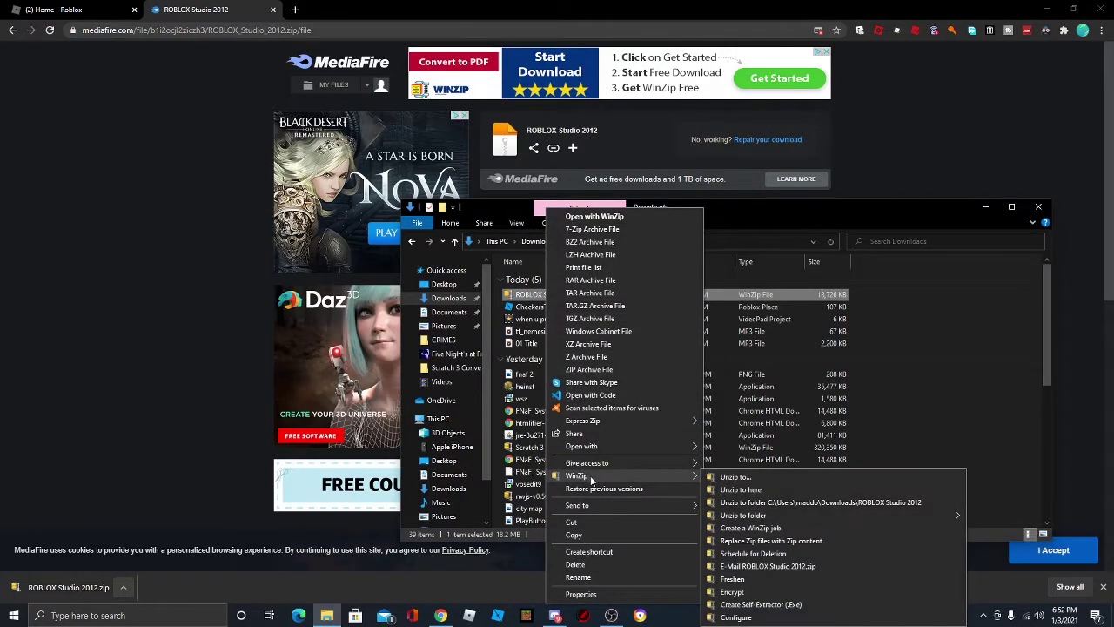
click(737, 503)
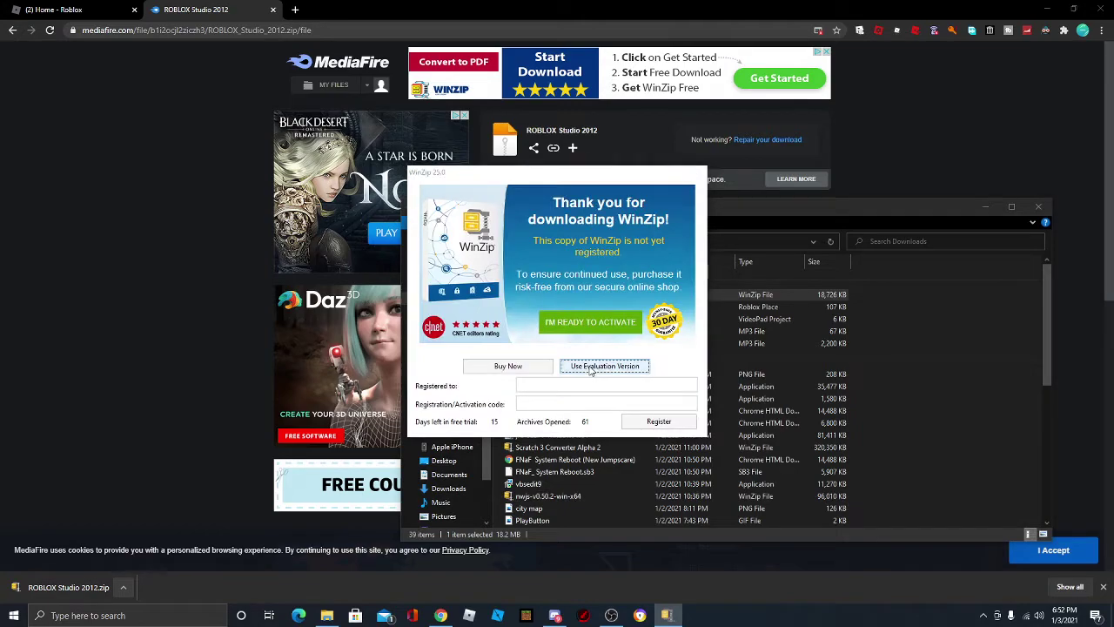
click(590, 366)
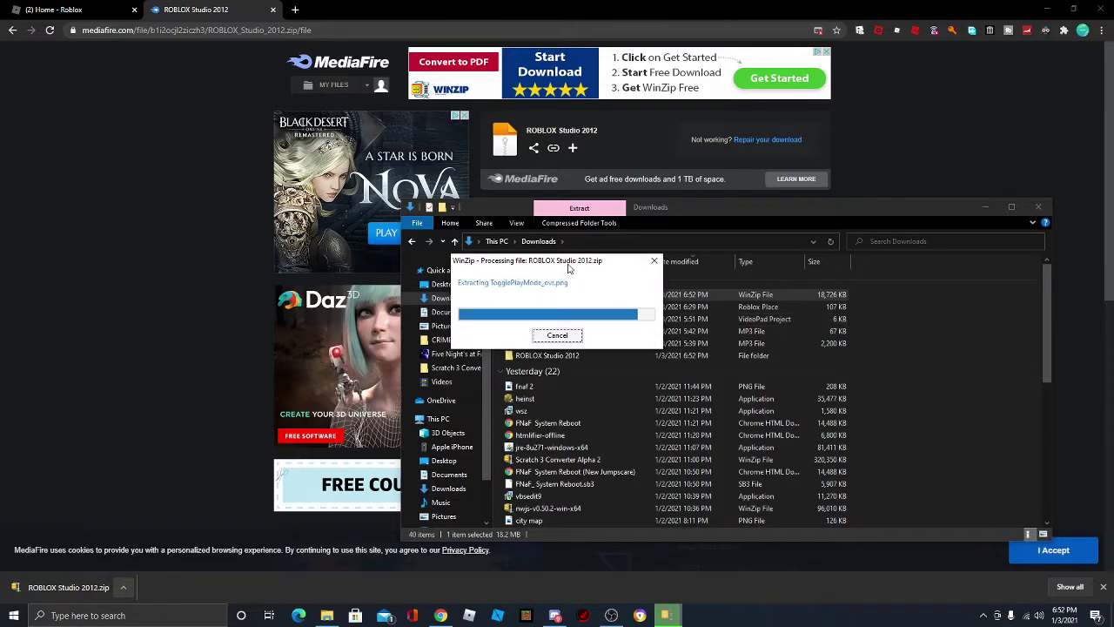
drag(574, 270, 768, 277)
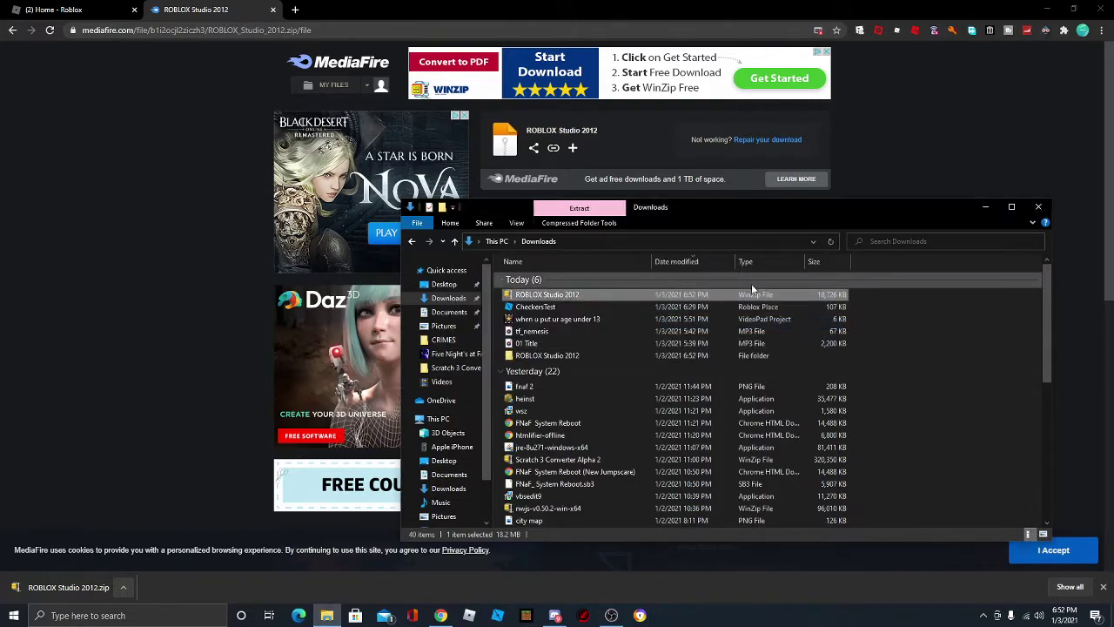
Delete the zip, then open the extracted ROBLOX Studio 2012 folders and launch RobloxStudio
right_click(561, 299)
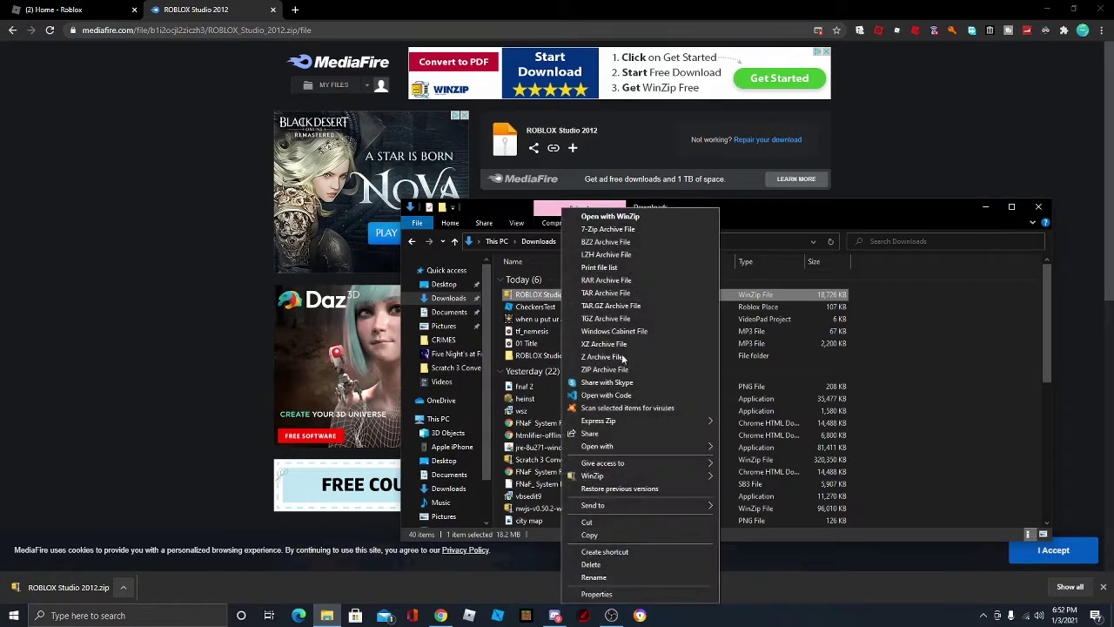
click(592, 564)
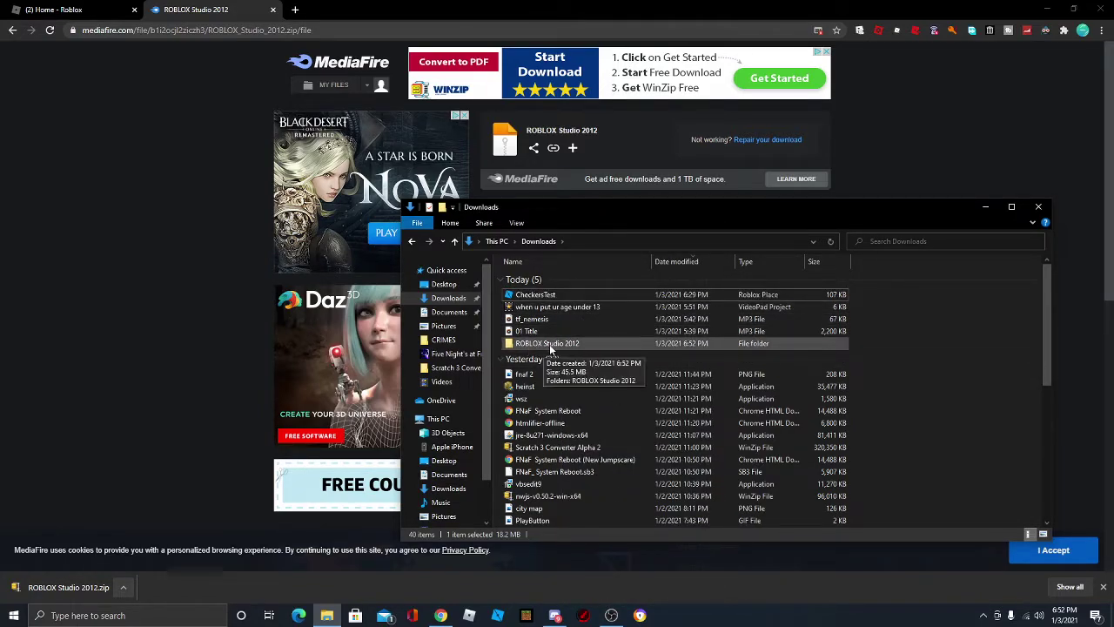
double_click(548, 344)
double_click(545, 278)
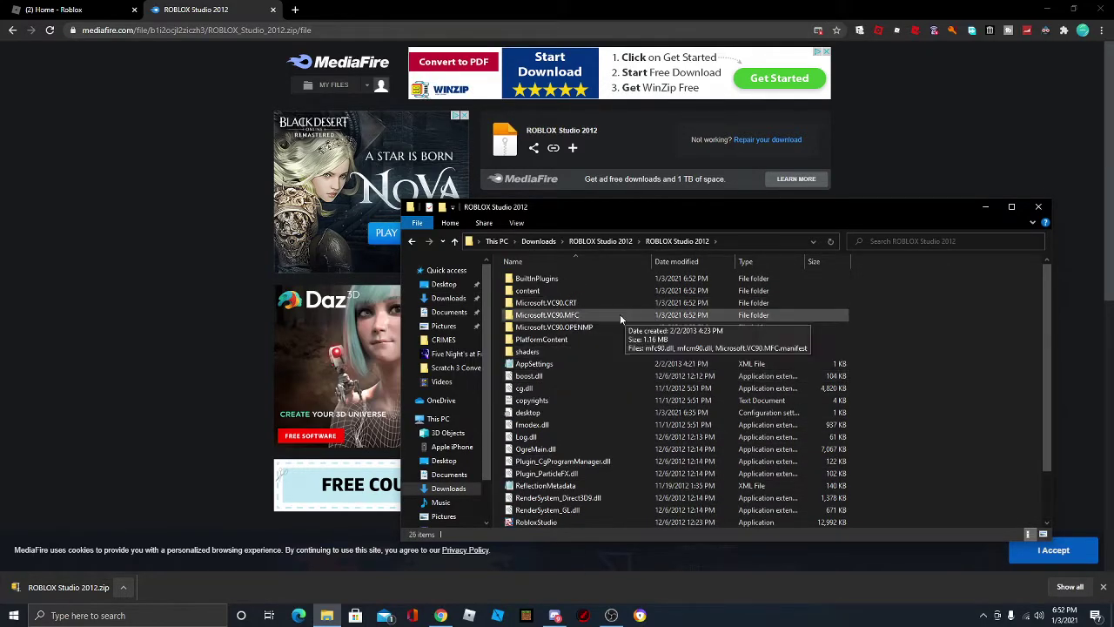
scroll(630, 318, down, 2)
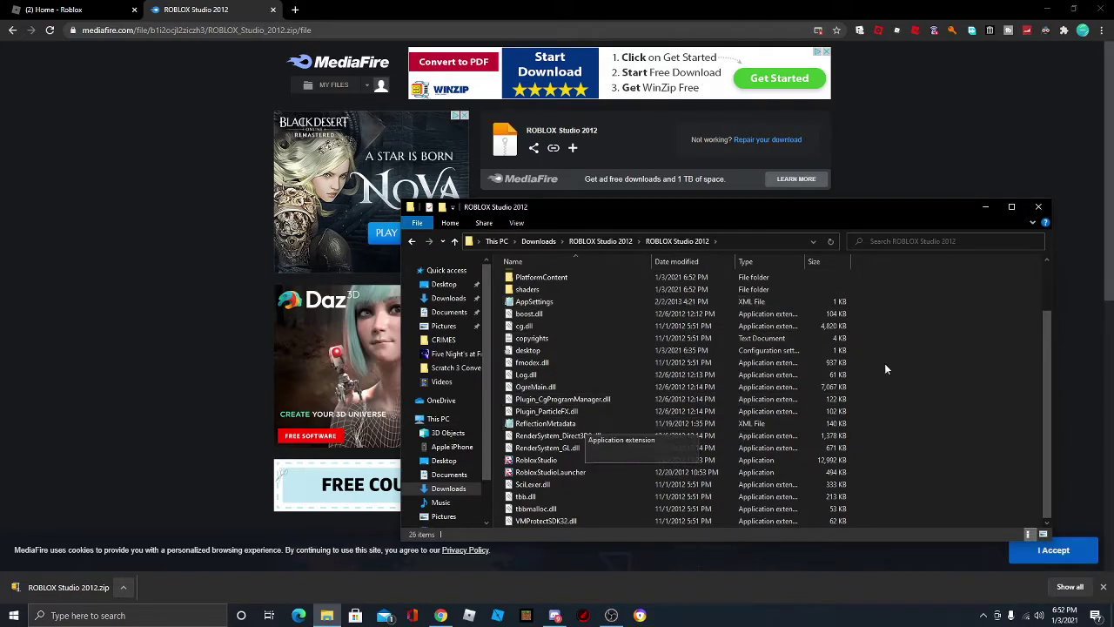
double_click(521, 460)
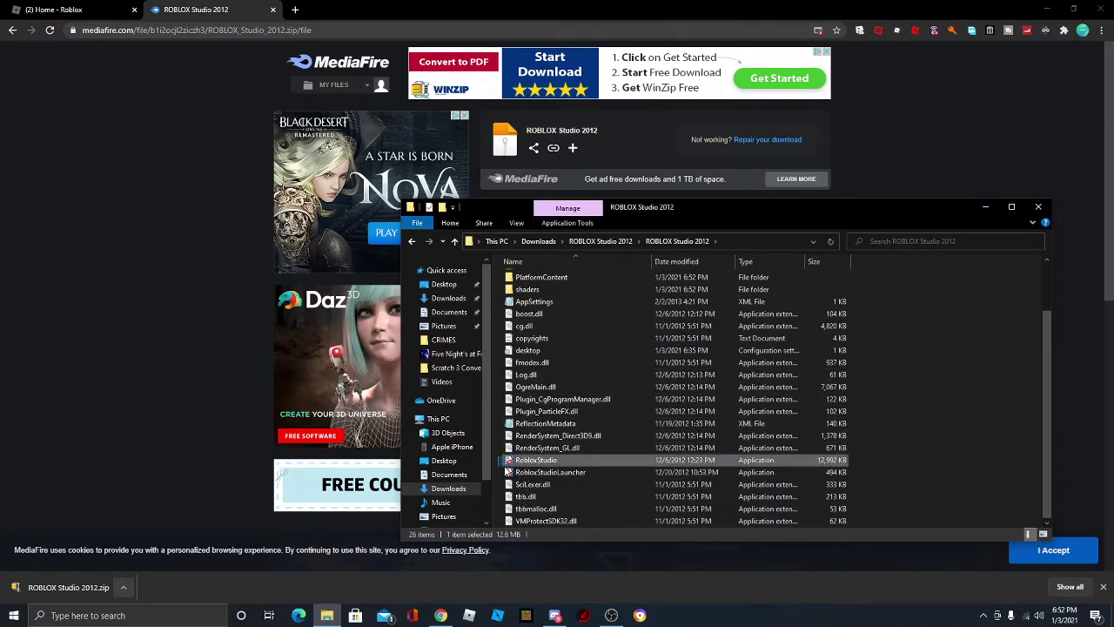
double_click(554, 462)
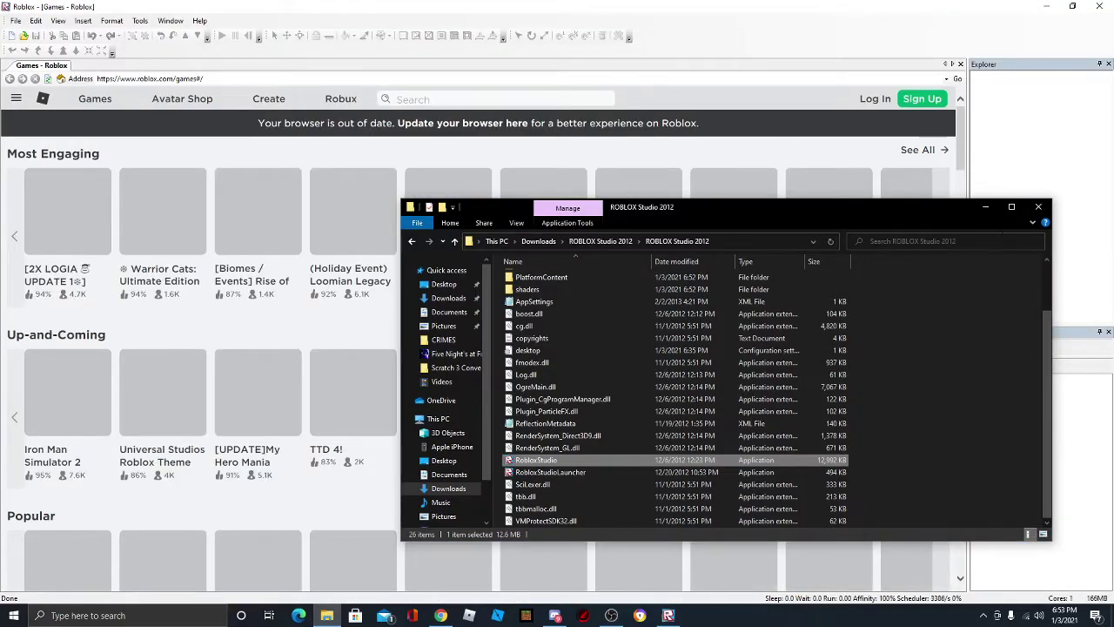
Close File Explorer and create a new empty place, Place1, from the File menu
click(1039, 206)
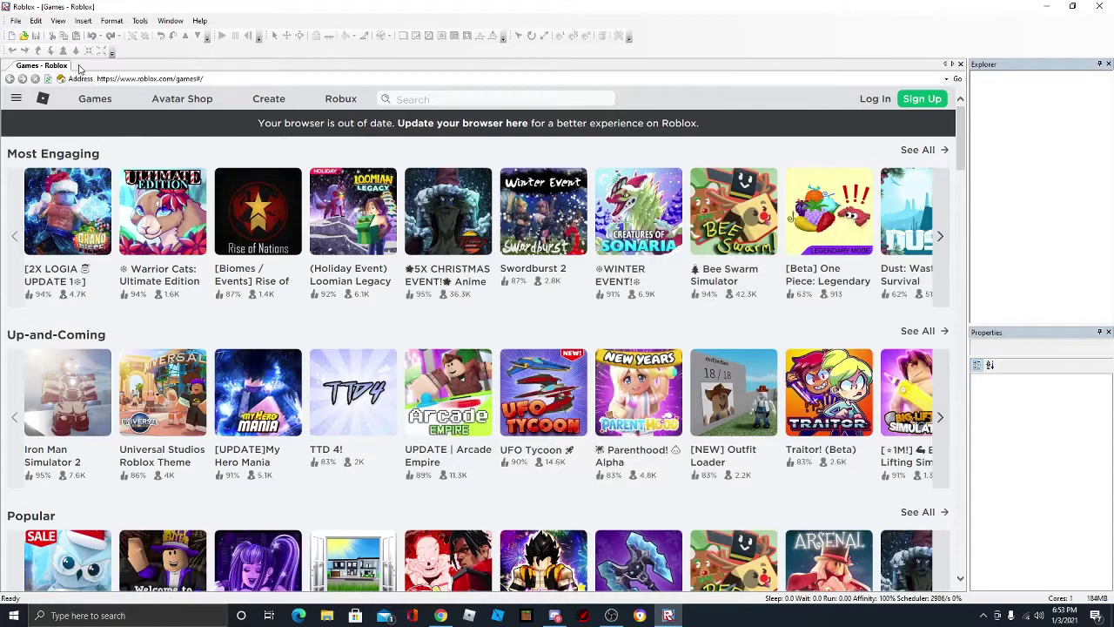
click(16, 22)
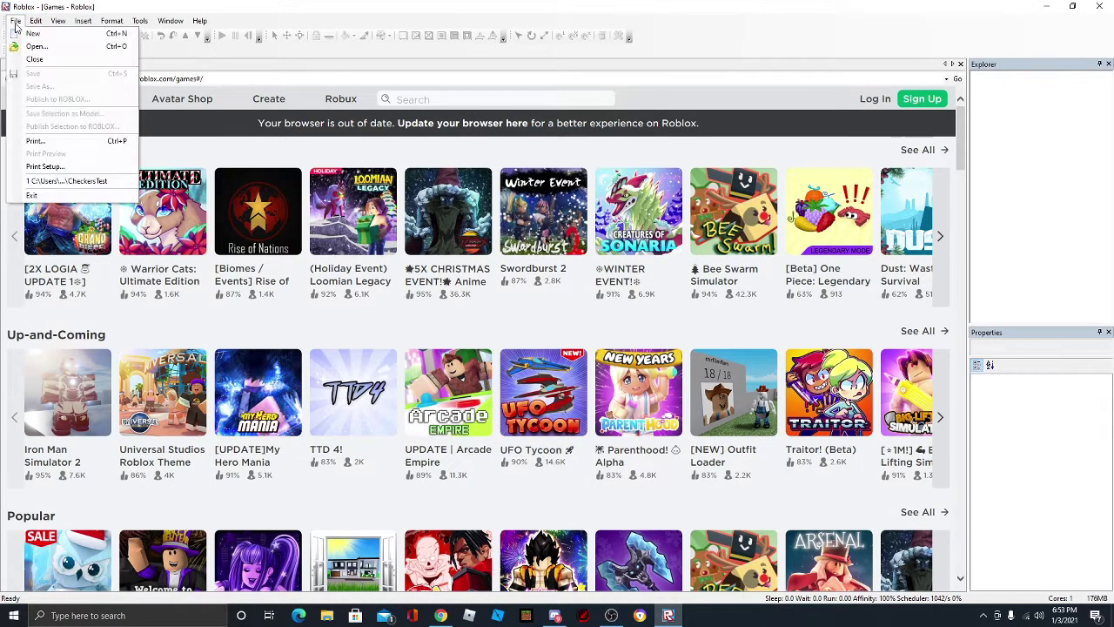
click(15, 21)
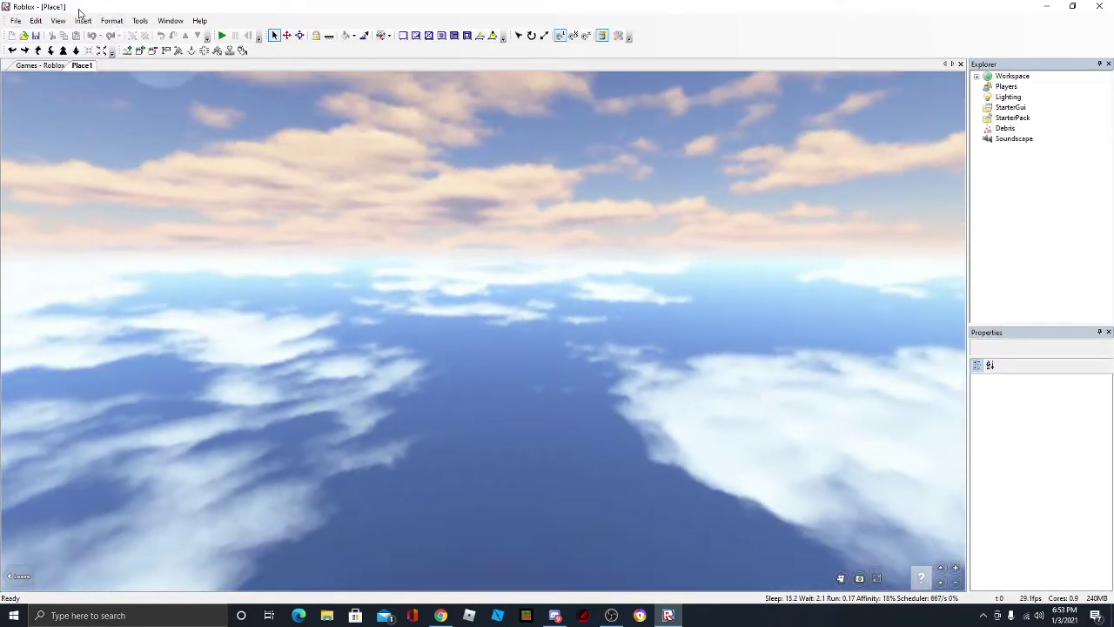
Insert a Part object into the Workspace through Insert > Object
click(83, 20)
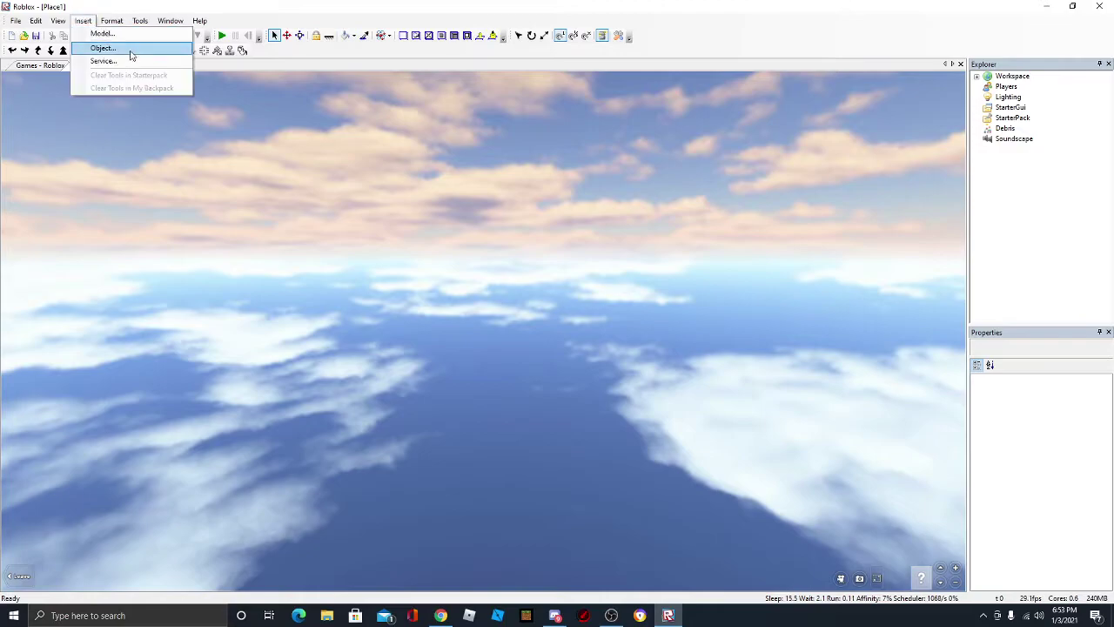
click(131, 50)
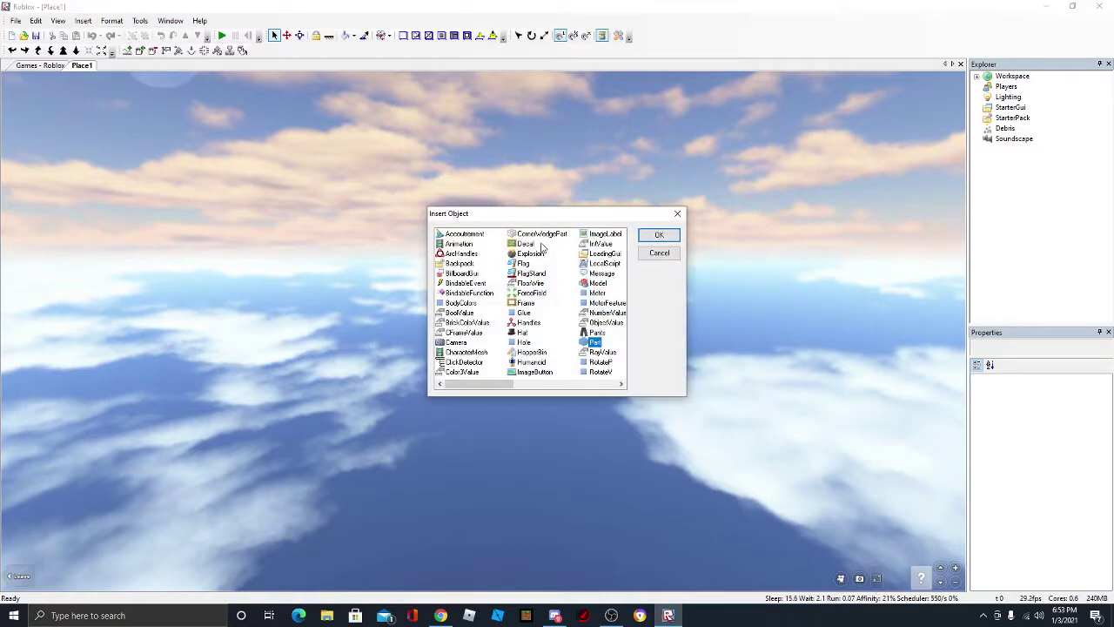
click(549, 235)
click(594, 342)
click(657, 237)
right_drag(557, 361, 556, 274)
Set the new part's BrickColor to Hot pink
click(1063, 390)
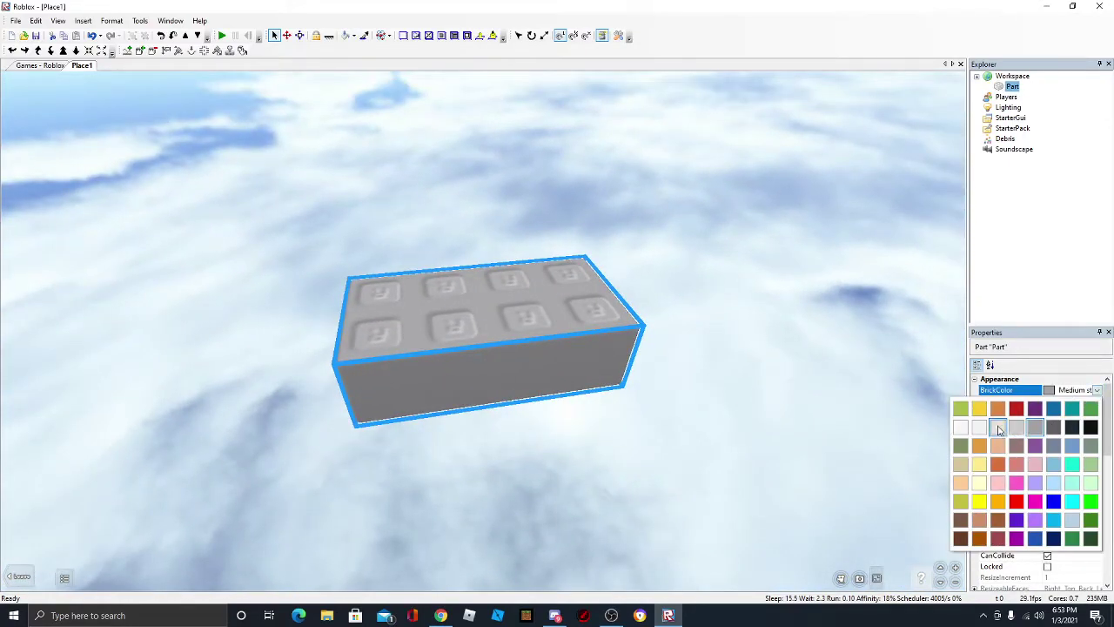
click(1036, 501)
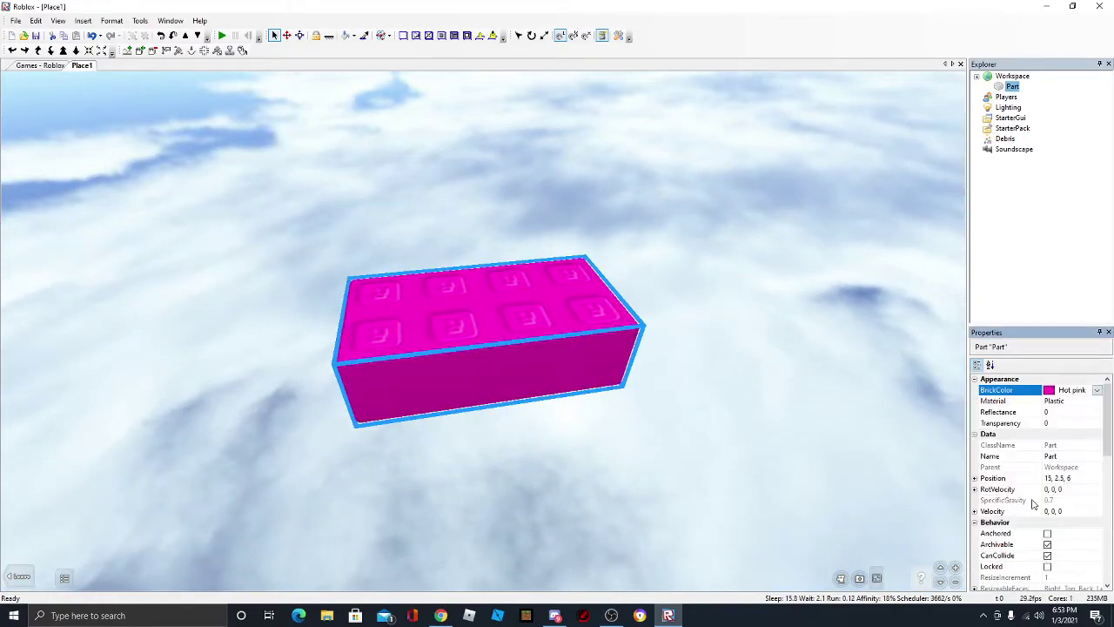
click(740, 237)
right_drag(740, 237, 711, 261)
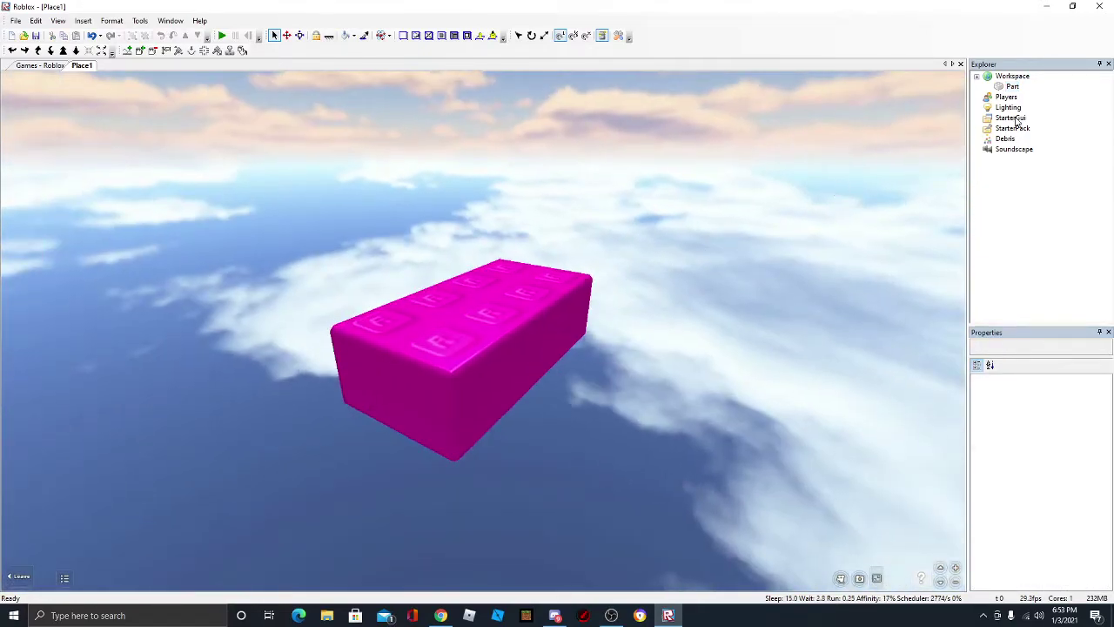
Insert a ScreenGui under StarterGui
click(1010, 118)
right_click(1014, 122)
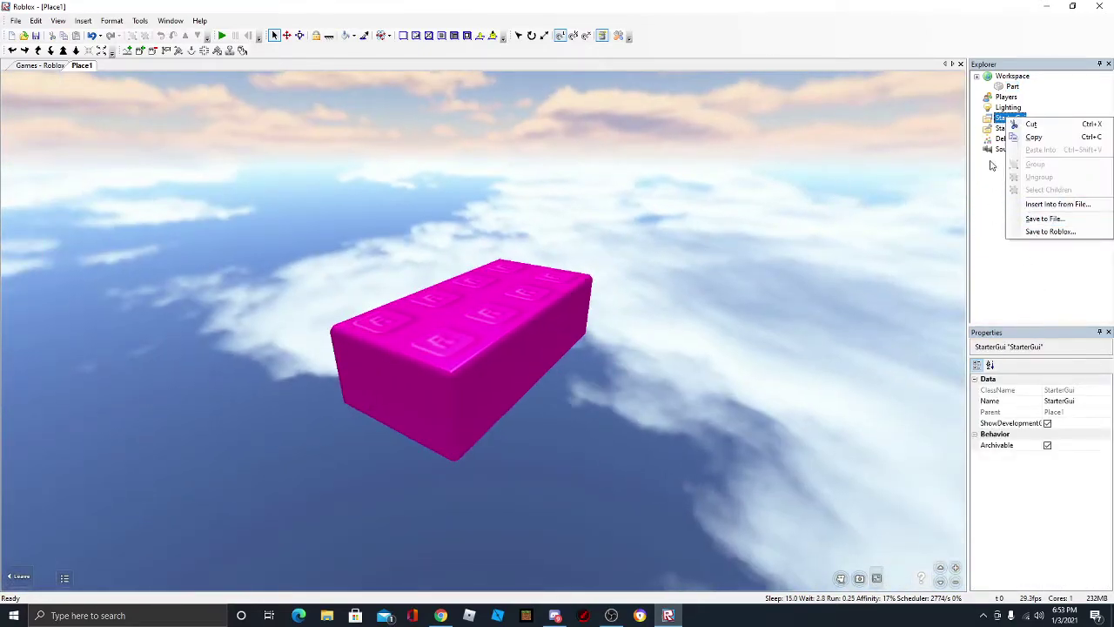
click(81, 21)
click(105, 47)
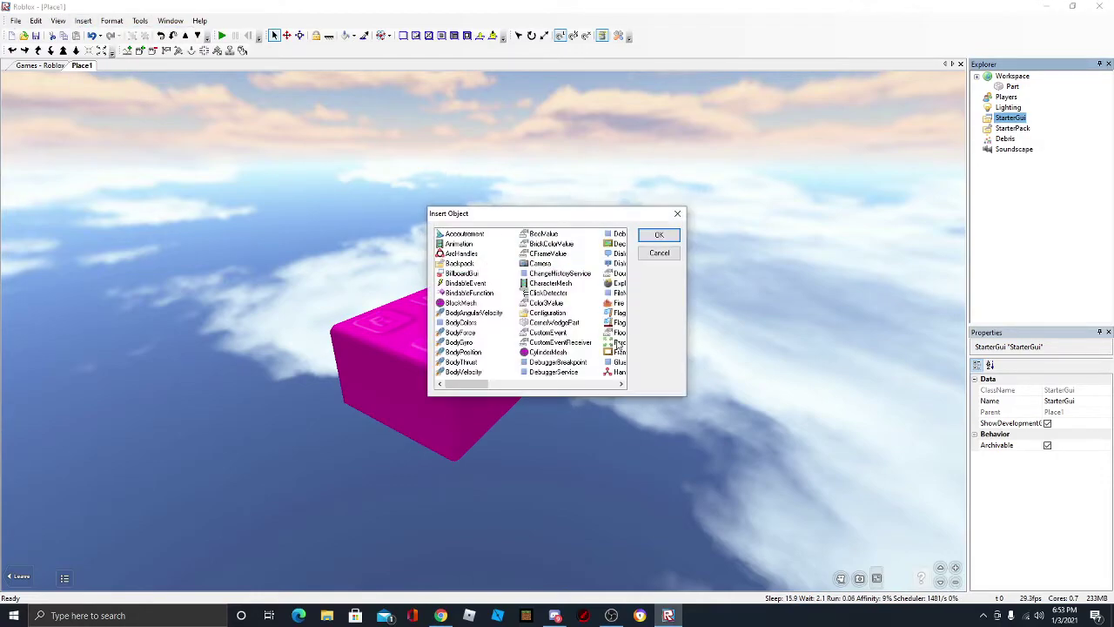
drag(471, 384, 530, 384)
click(544, 371)
click(659, 235)
Insert a TextButton inside the new ScreenGui
right_click(1008, 129)
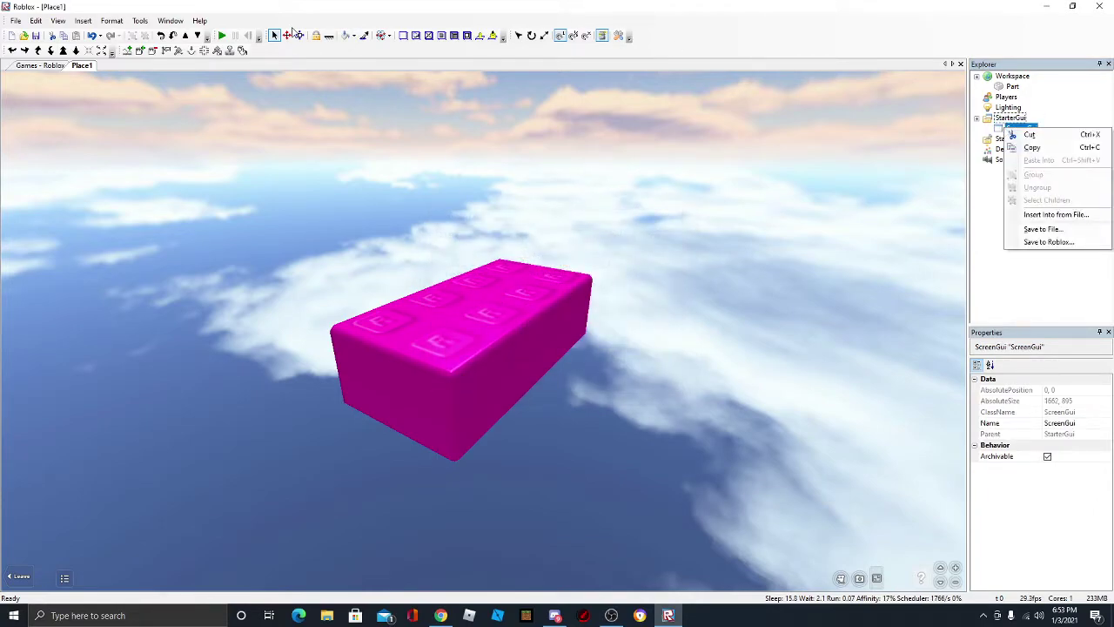
click(82, 20)
click(100, 46)
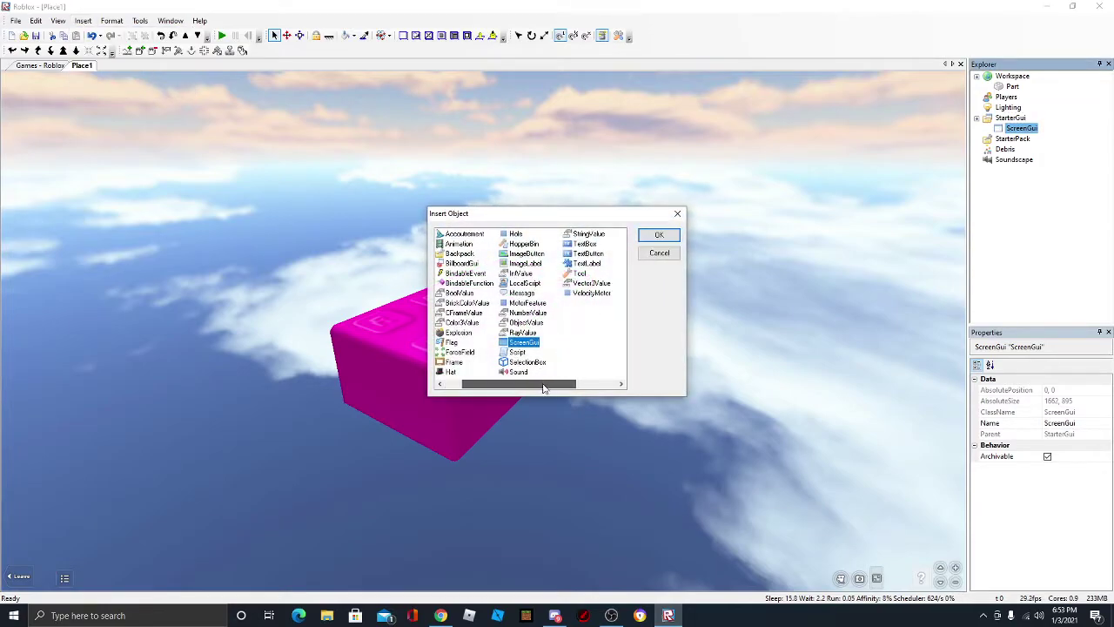
drag(542, 389, 528, 388)
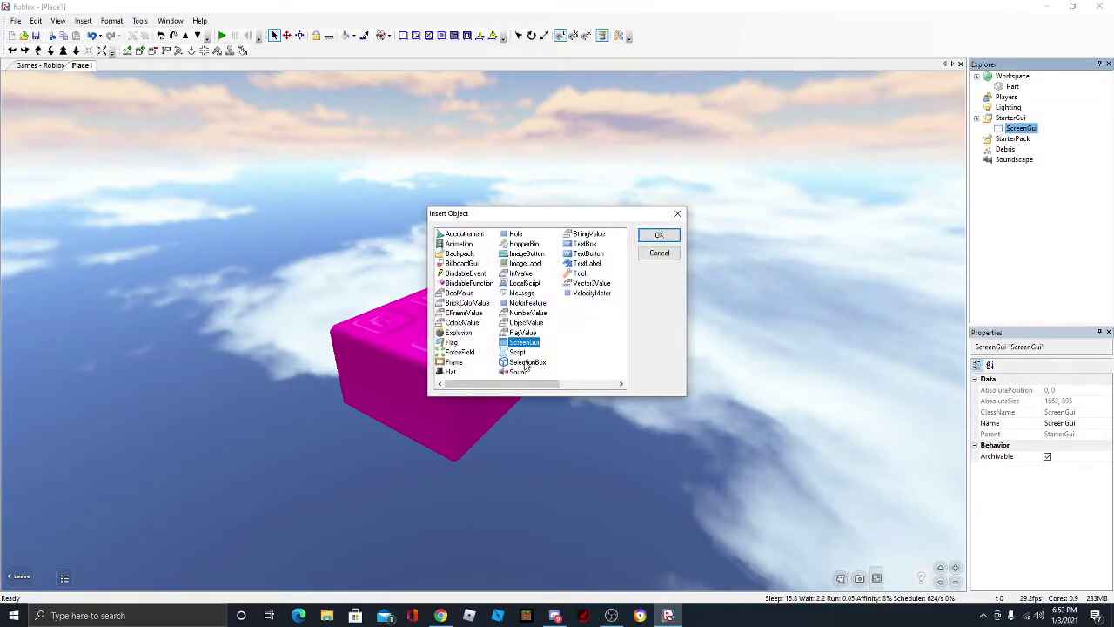
click(587, 254)
click(659, 235)
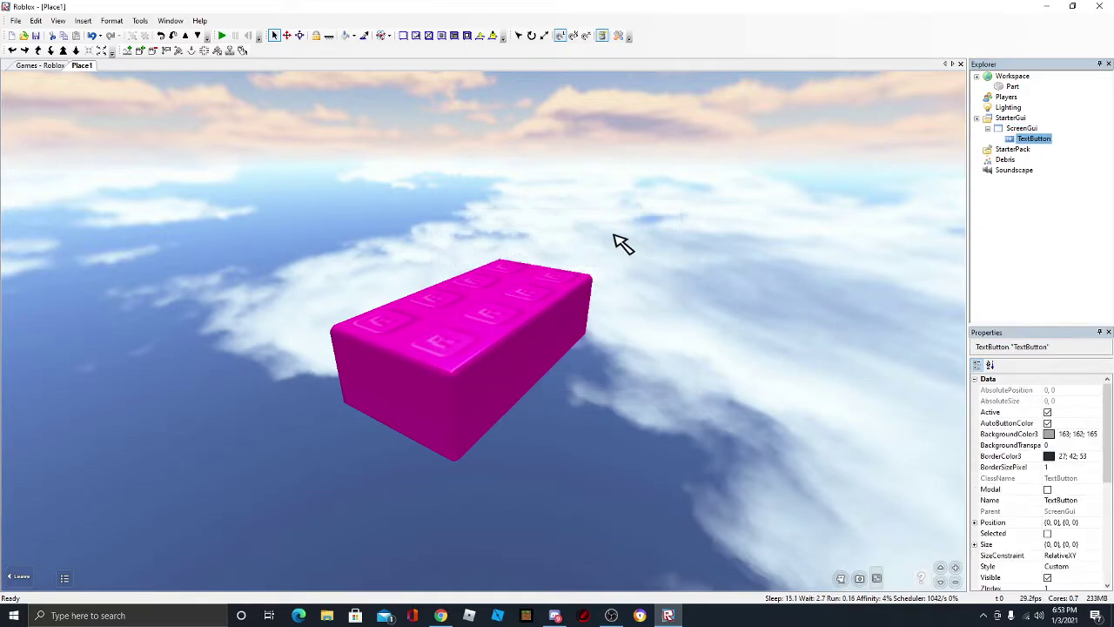
Insert a Frame under the ScreenGui
right_click(1021, 128)
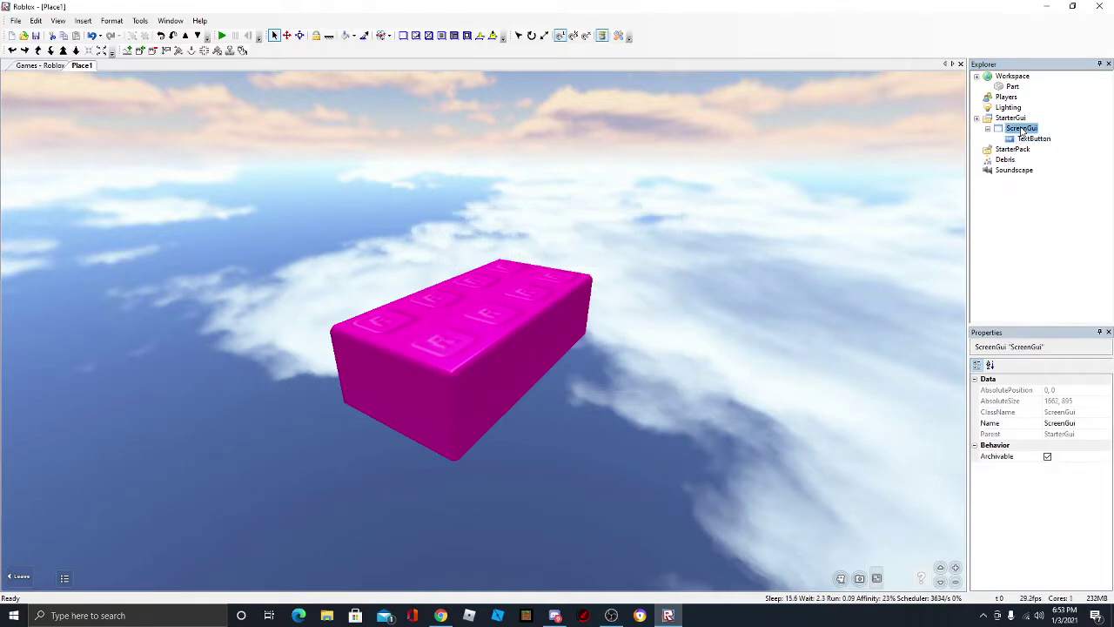
click(83, 20)
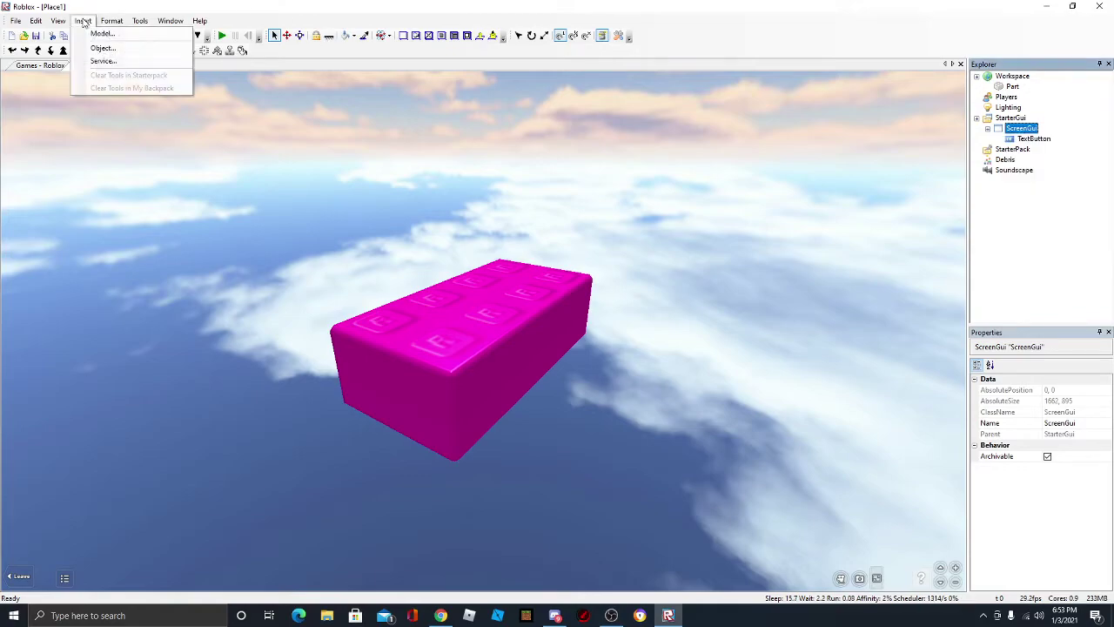
click(98, 45)
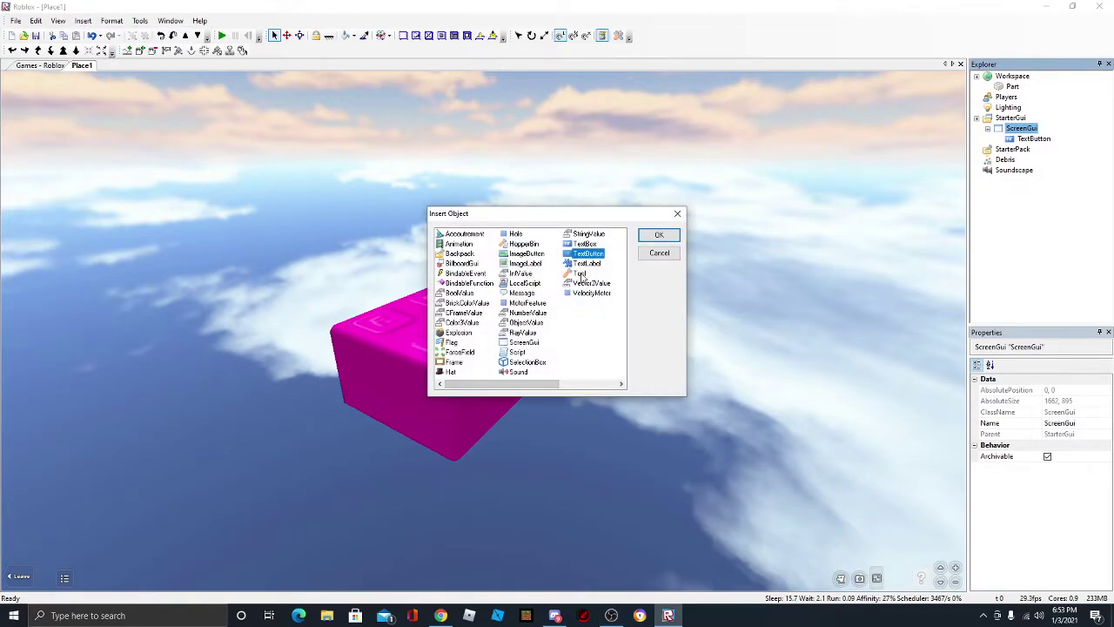
drag(534, 384, 476, 378)
click(461, 361)
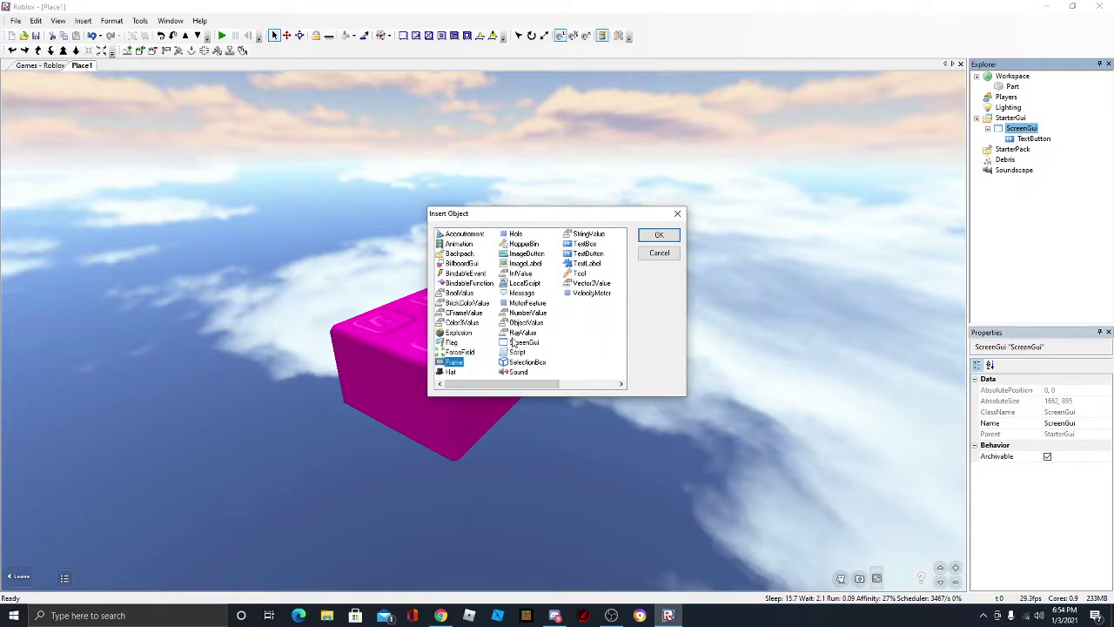
click(664, 235)
Move the TextButton into the Frame and expand the Frame to show it
click(1033, 149)
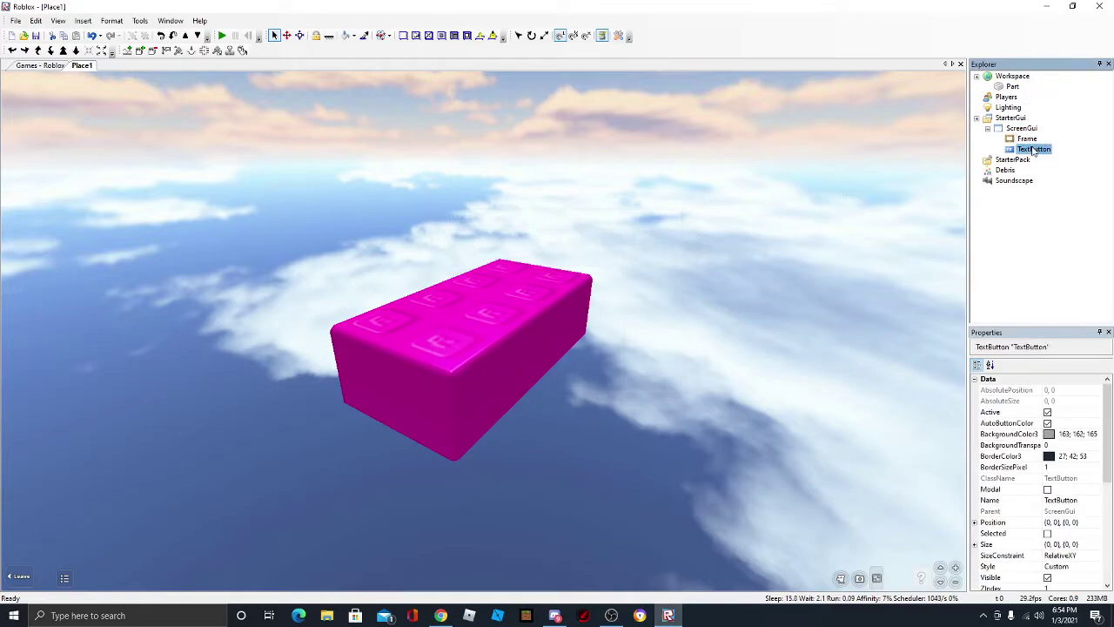
drag(1033, 151, 1038, 142)
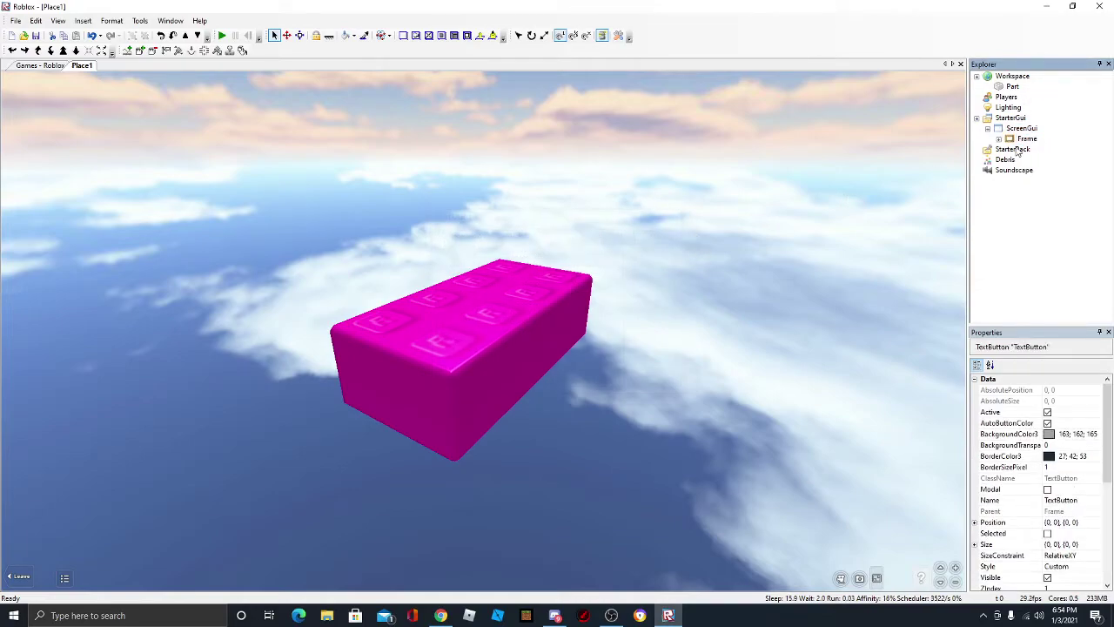
click(998, 139)
click(1028, 138)
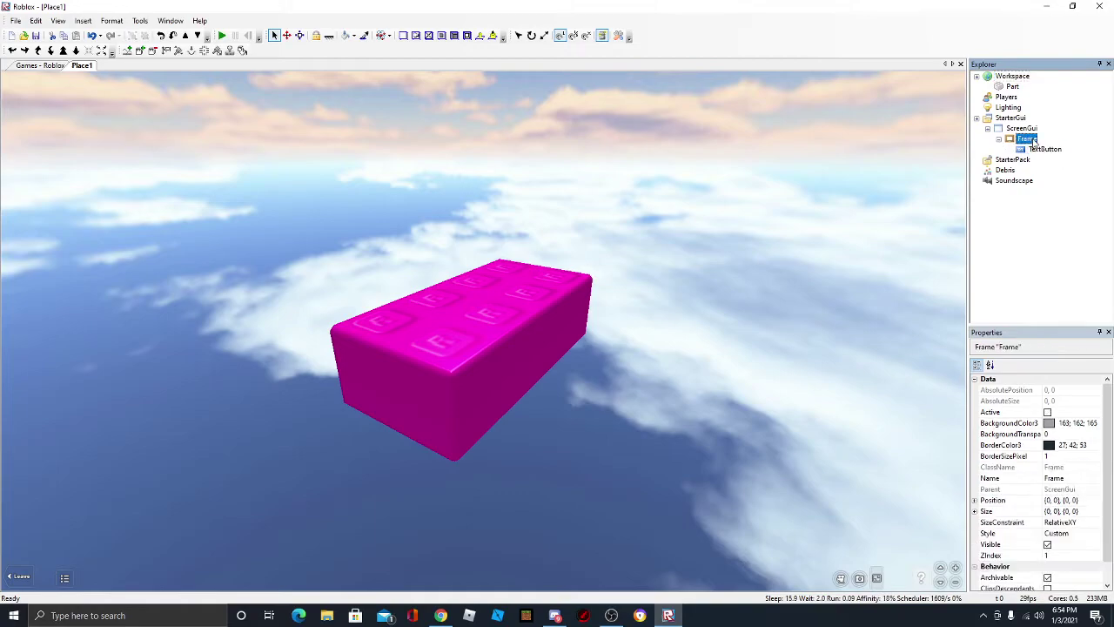
right_drag(472, 269, 592, 304)
click(592, 304)
scroll(500, 327, up, 3)
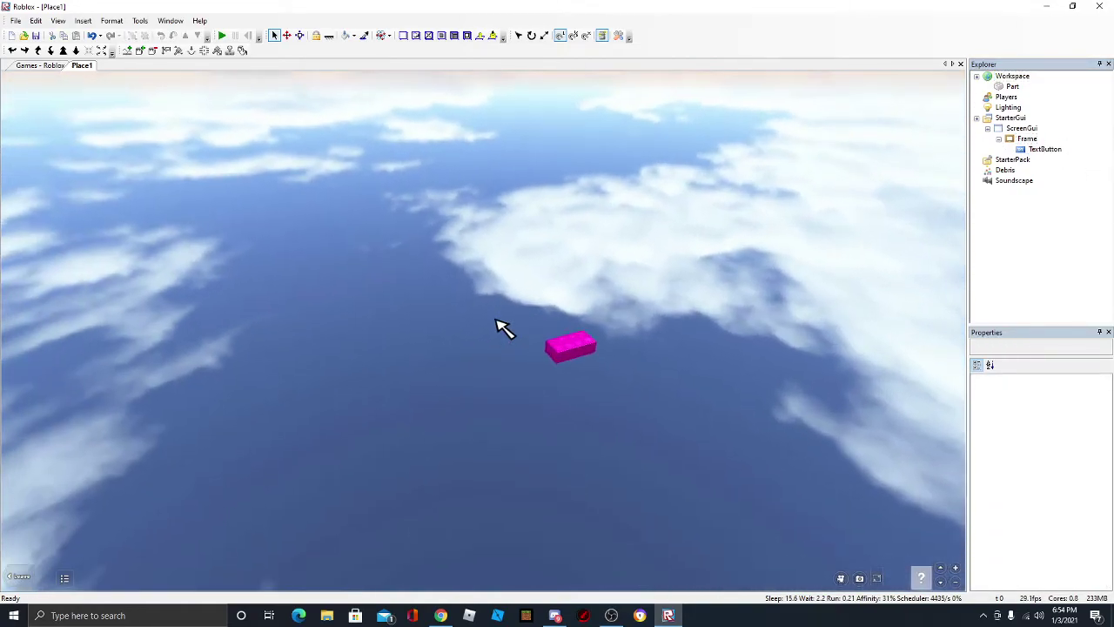
click(1040, 150)
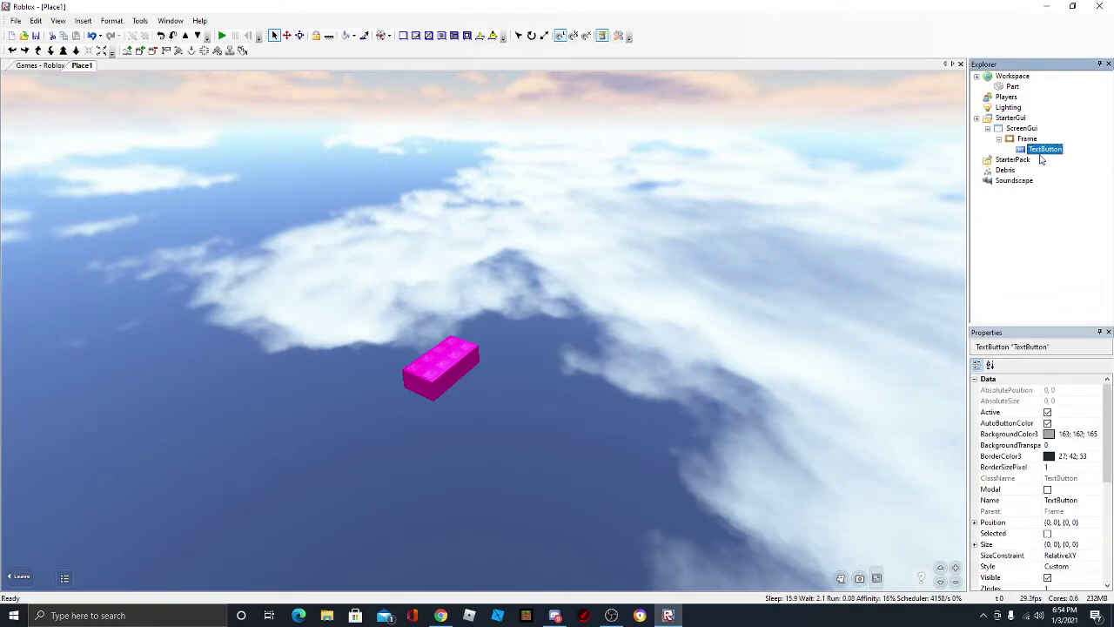
click(592, 199)
right_drag(671, 249, 597, 363)
scroll(674, 250, up, 1)
scroll(618, 348, up, 2)
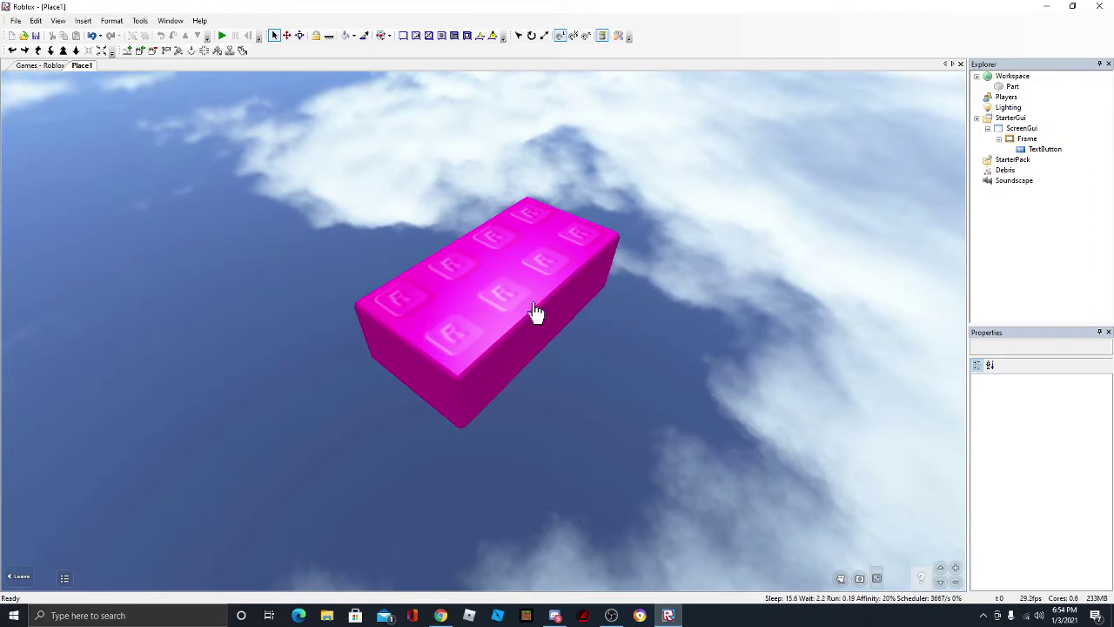
scroll(535, 312, down, 3)
right_drag(684, 277, 729, 294)
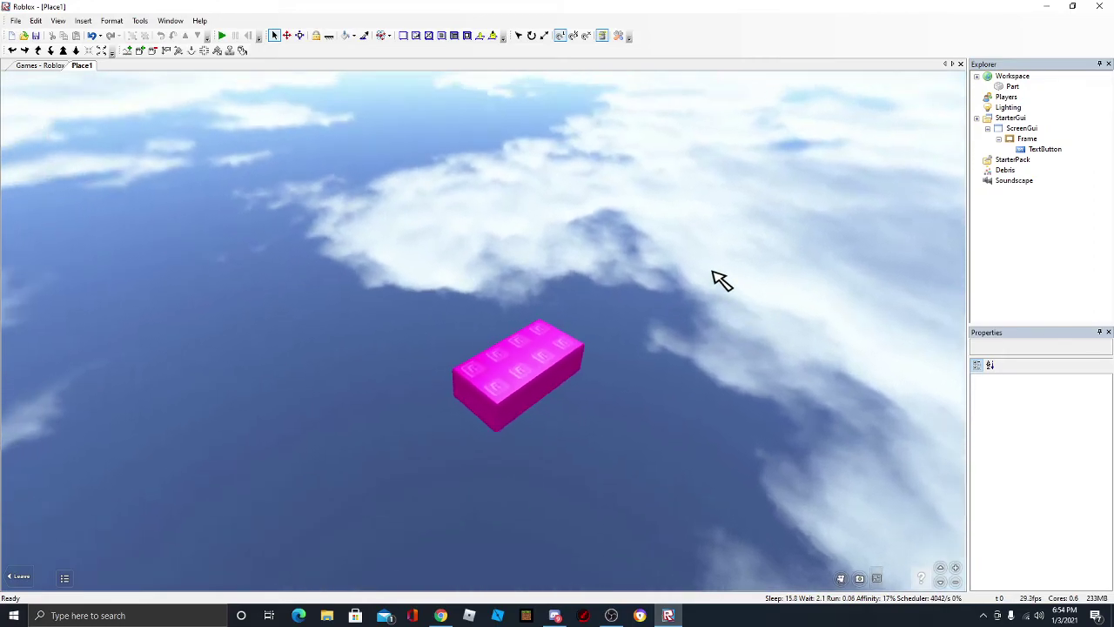